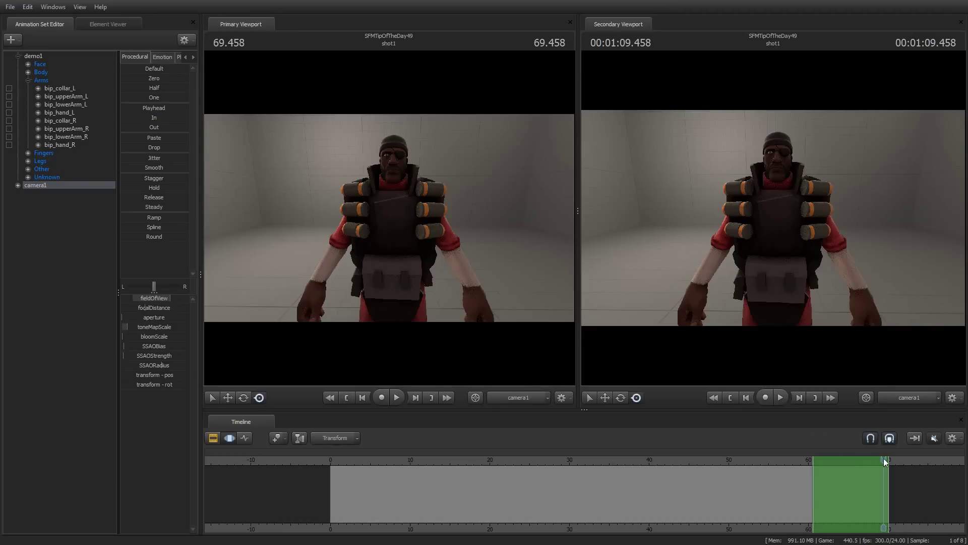
Play back the last part of shot1, starting from about 56 s.
{"action": "left_click_drag", "start_coordinate": [886, 462], "coordinate": [779, 460]}
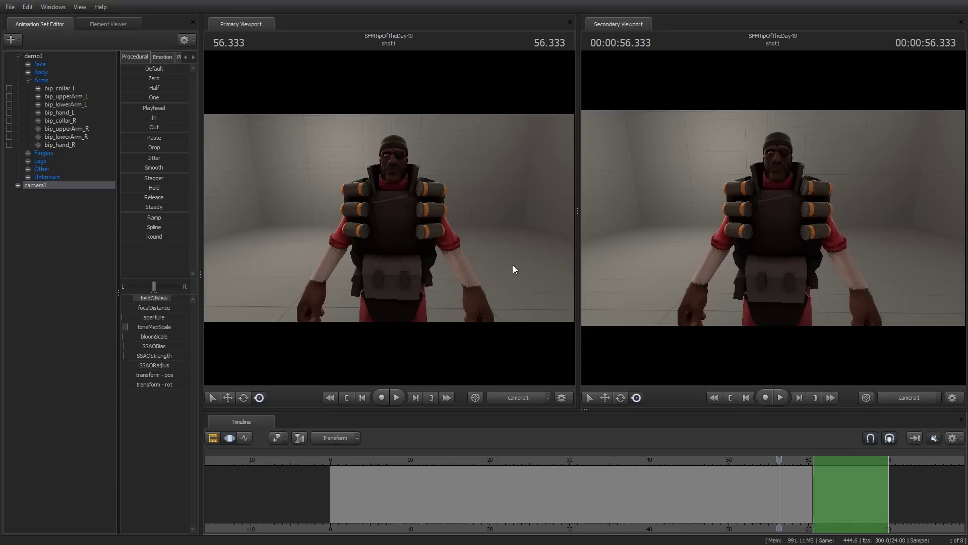
{"action": "key", "text": "space"}
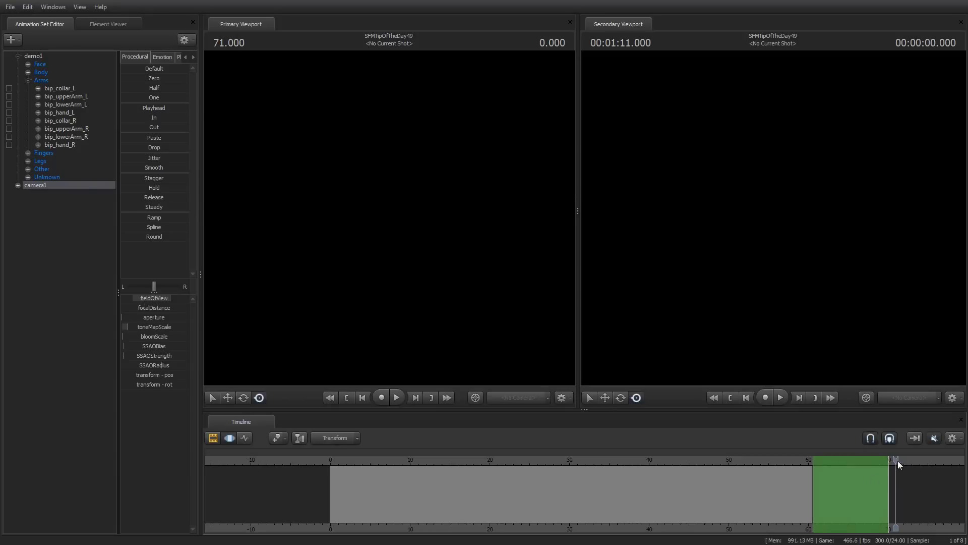
Narrow the time selection to about 67–70 s and try to rotate the right lower arm bone (bip_lowerArm_R) with the playhead at 68.375 s.
{"action": "left_click_drag", "start_coordinate": [897, 460], "coordinate": [875, 462]}
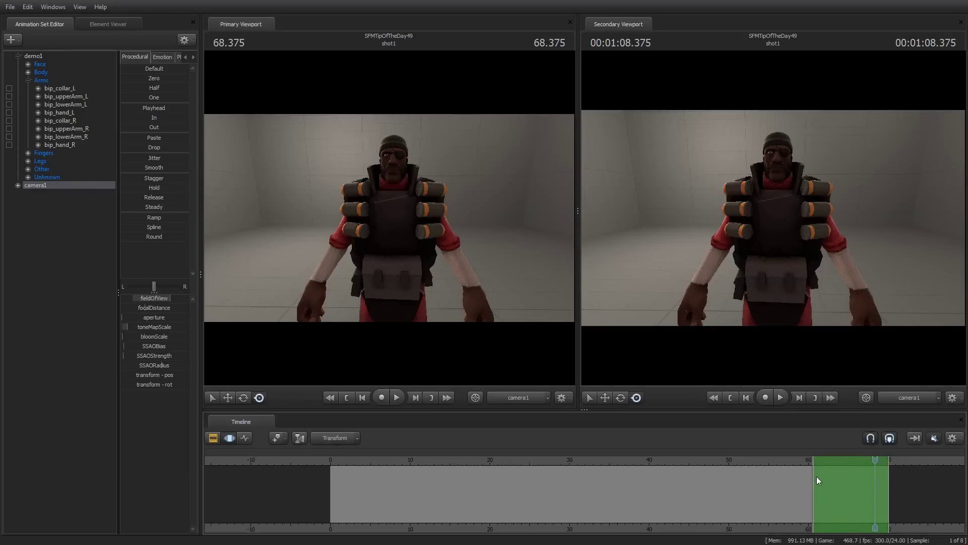
{"action": "left_click_drag", "start_coordinate": [816, 476], "coordinate": [867, 473]}
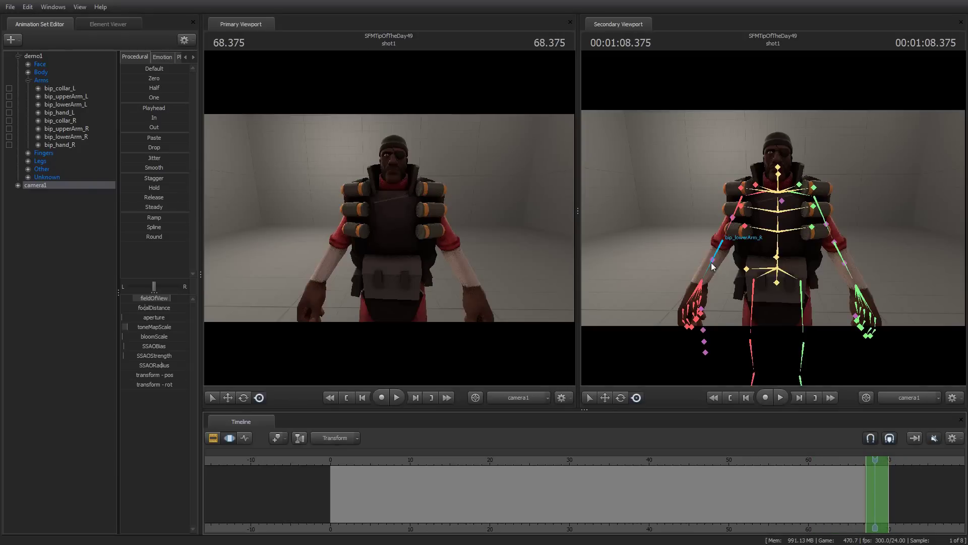
{"action": "left_click", "coordinate": [712, 261]}
{"action": "left_click_drag", "start_coordinate": [711, 267], "coordinate": [729, 237]}
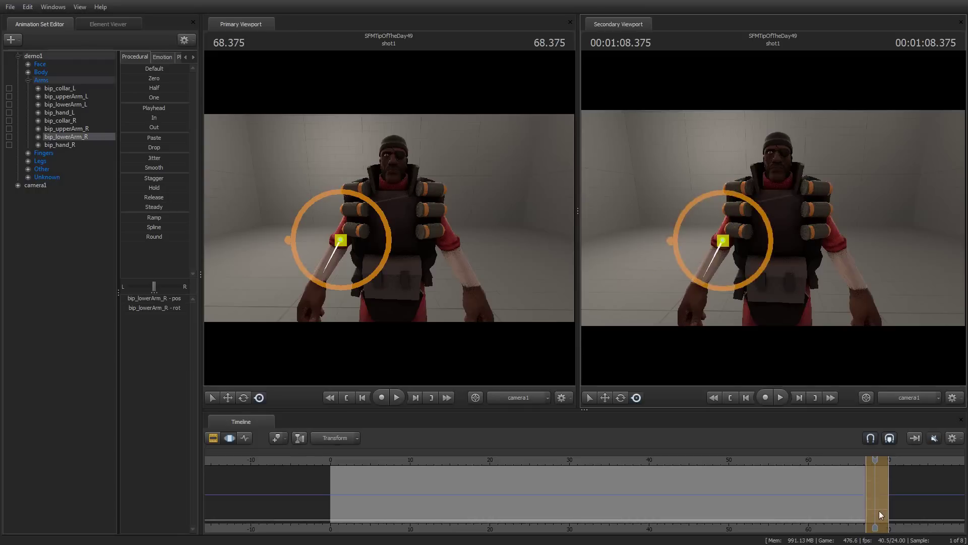
{"action": "mouse_move", "coordinate": [708, 264]}
{"action": "left_mouse_down"}
{"action": "mouse_move", "coordinate": [662, 232]}
{"action": "mouse_move", "coordinate": [716, 267]}
{"action": "left_mouse_up"}
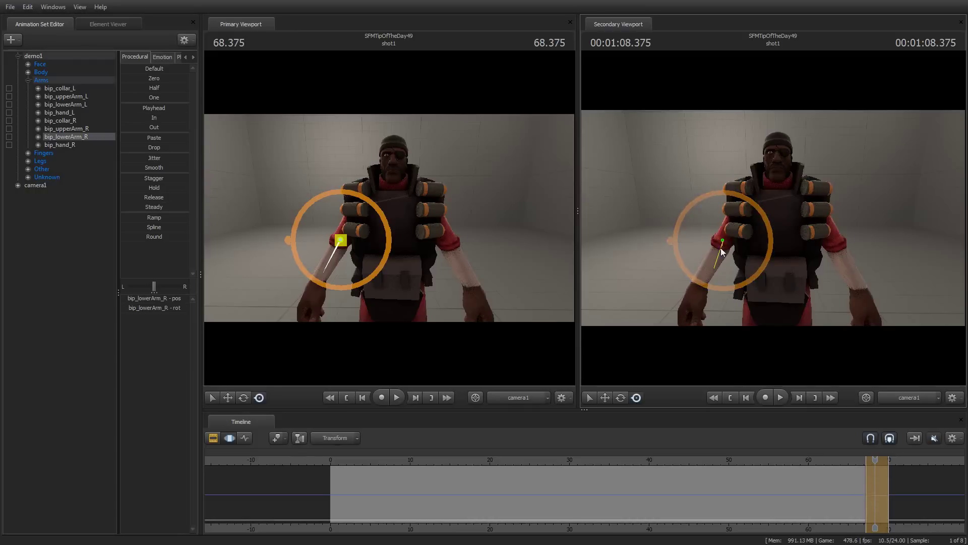
{"action": "key", "text": "Return"}
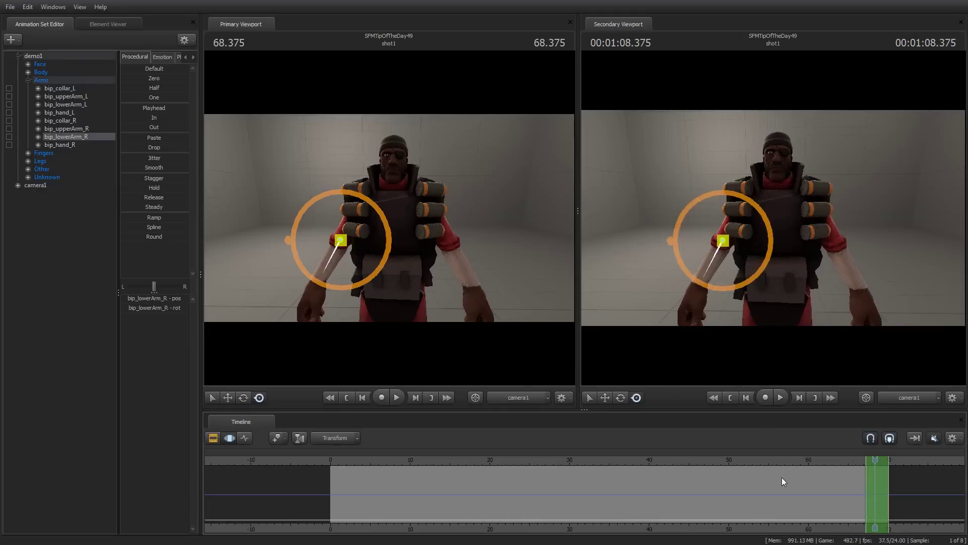
Rotate bip_lowerArm_R outward at 55.916 s within a time selection of about 54–58 s, and undo the rotation.
{"action": "left_click", "coordinate": [775, 462]}
{"action": "left_click_drag", "start_coordinate": [758, 466], "coordinate": [794, 468], "text": "shift"}
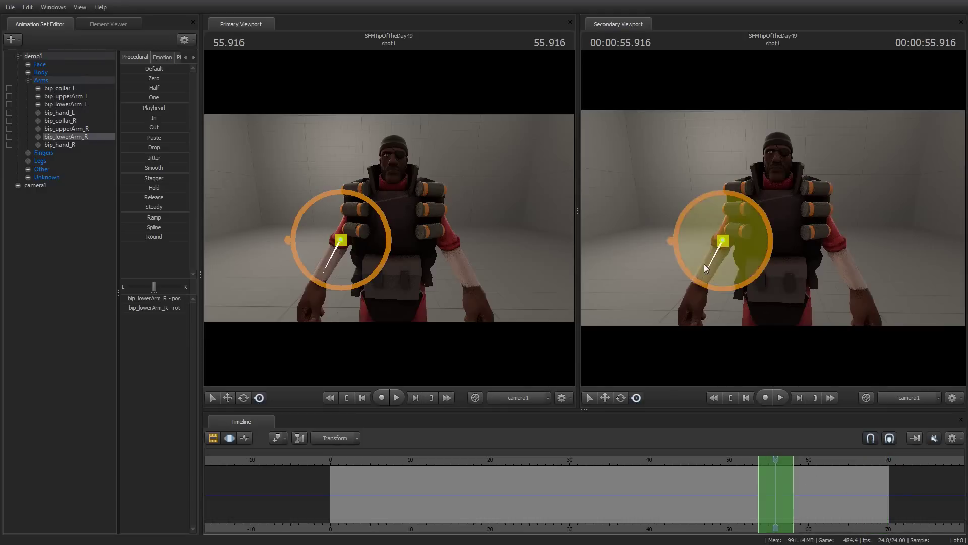
{"action": "left_click_drag", "start_coordinate": [698, 251], "coordinate": [723, 235]}
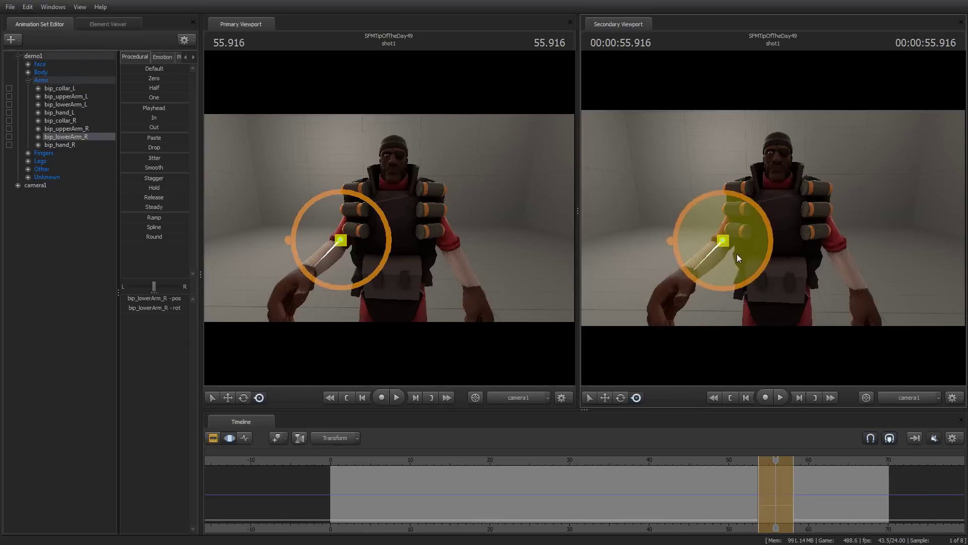
{"action": "key", "text": "ctrl+z"}
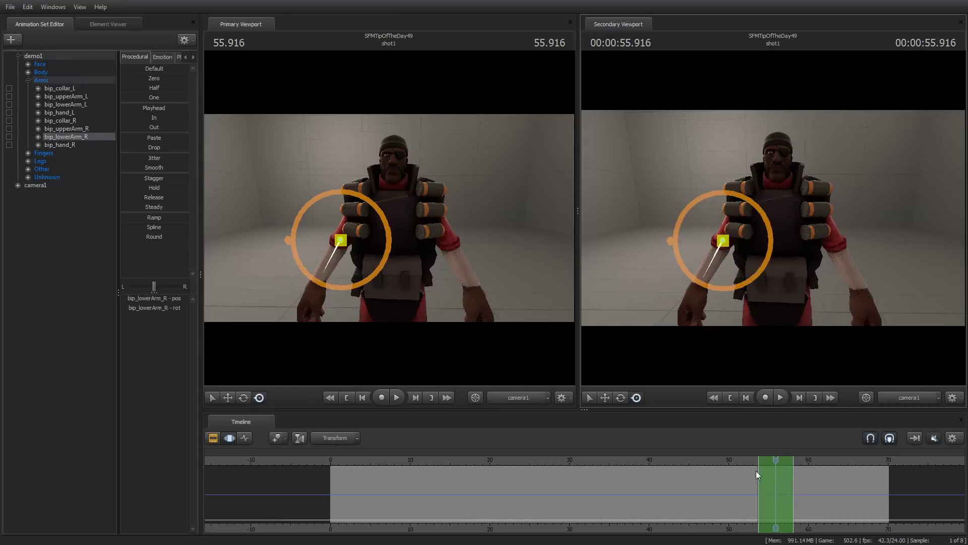
Extend the time selection over all time, and open shot1's channel tracks in the Clip Editor with an enlarged timeline area.
{"action": "key", "text": "ctrl+a"}
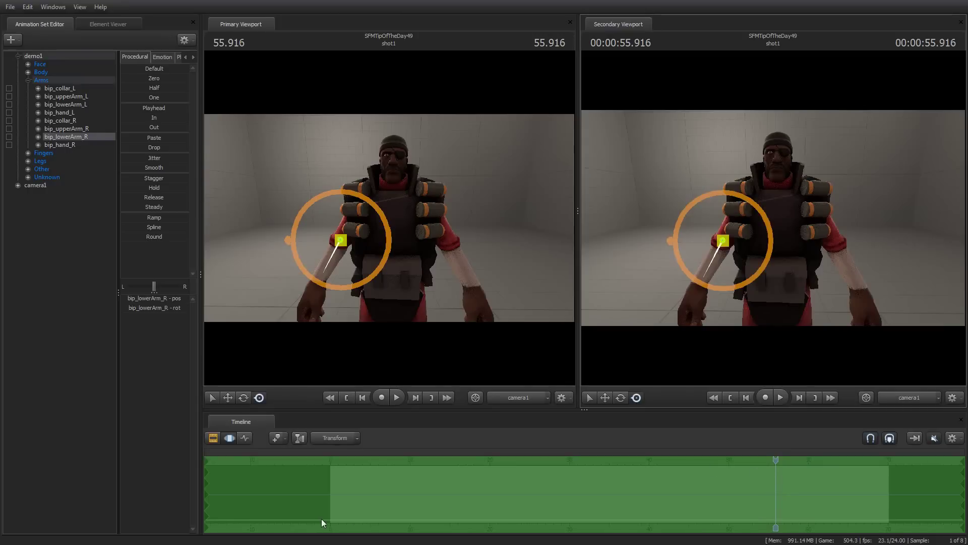
{"action": "left_click", "coordinate": [213, 437]}
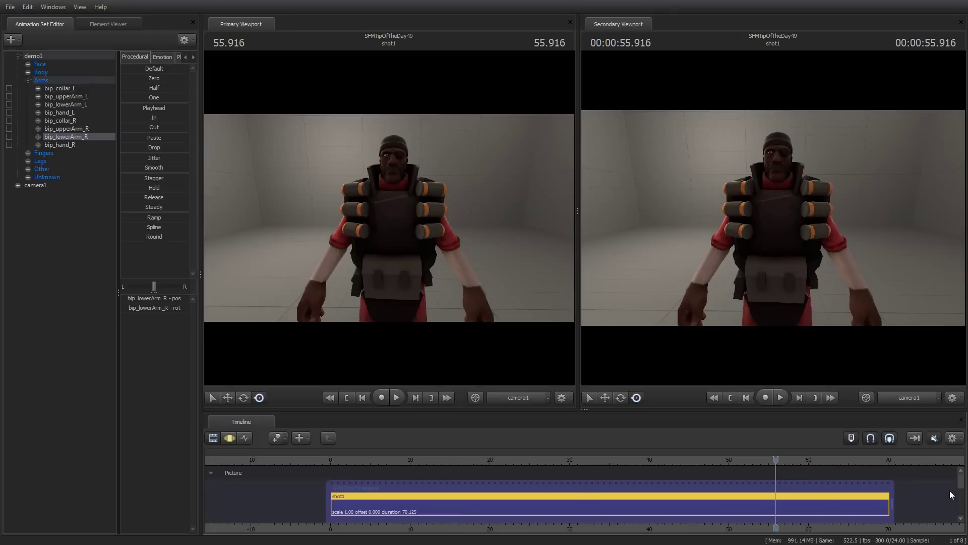
{"action": "left_click_drag", "start_coordinate": [585, 410], "coordinate": [588, 371]}
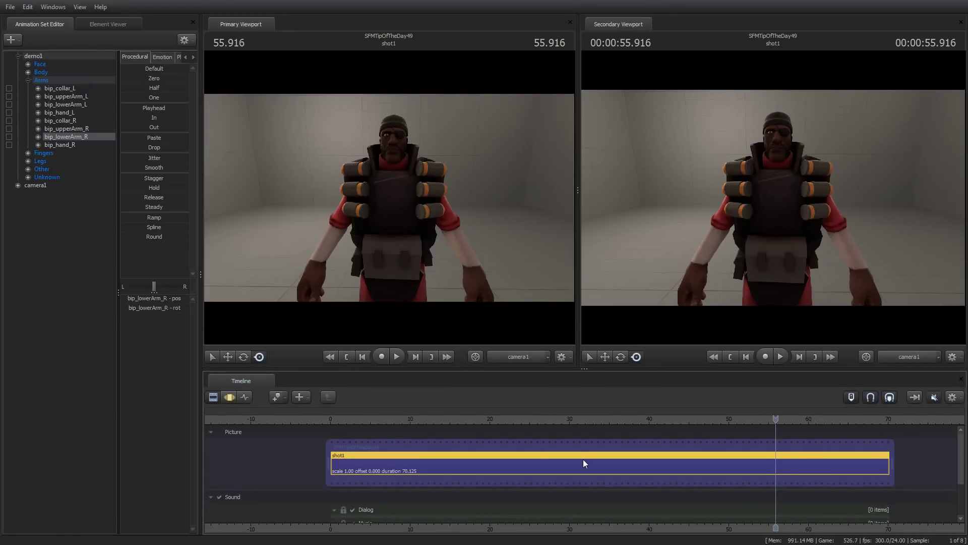
{"action": "double_click", "coordinate": [537, 462]}
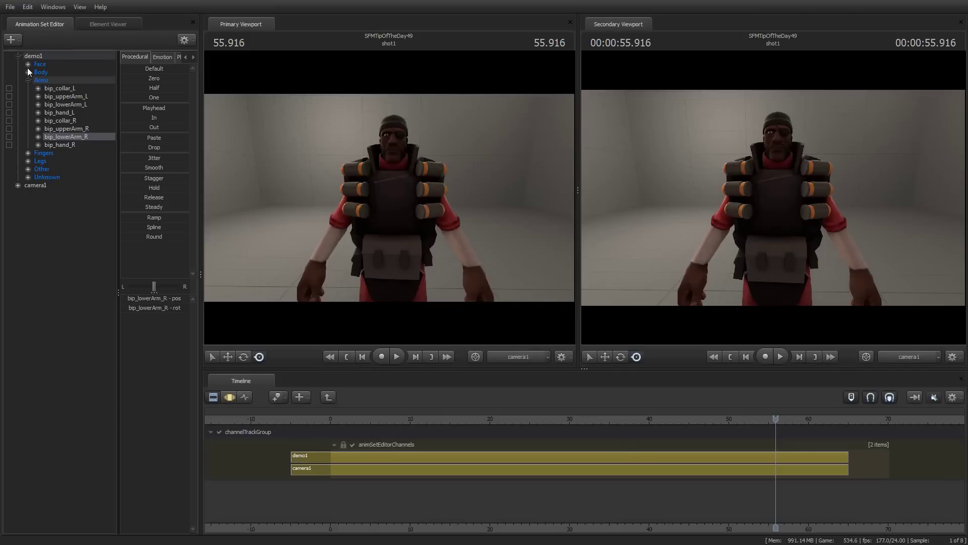
Collapse the demo1 control tree and examine where shot1's channel clips end relative to the shot, moving the playhead to 66.291 s.
{"action": "left_click", "coordinate": [18, 56]}
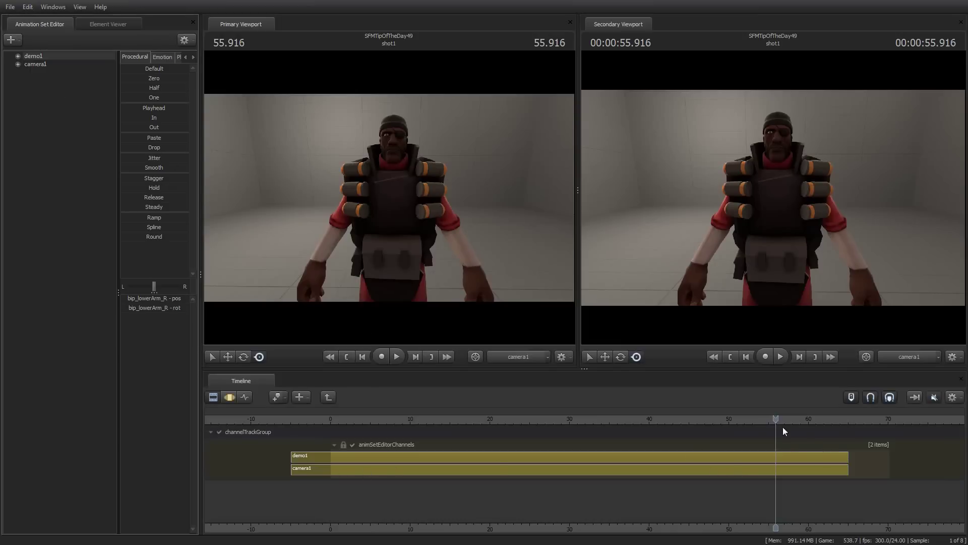
{"action": "left_click_drag", "start_coordinate": [776, 419], "coordinate": [843, 424]}
{"action": "left_click", "coordinate": [328, 397]}
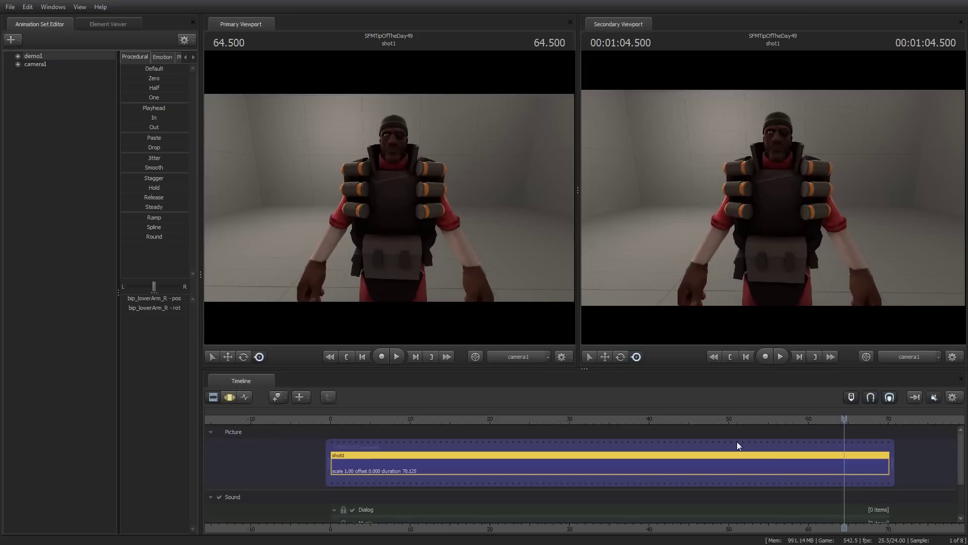
{"action": "double_click", "coordinate": [610, 461]}
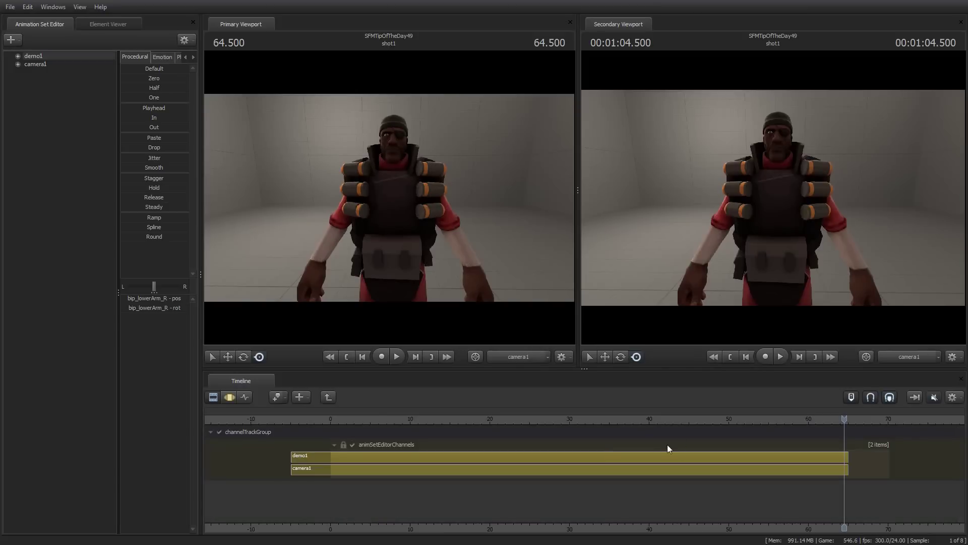
{"action": "mouse_move", "coordinate": [845, 420]}
{"action": "left_mouse_down"}
{"action": "mouse_move", "coordinate": [766, 422]}
{"action": "mouse_move", "coordinate": [865, 429]}
{"action": "mouse_move", "coordinate": [768, 428]}
{"action": "mouse_move", "coordinate": [858, 420]}
{"action": "left_mouse_up"}
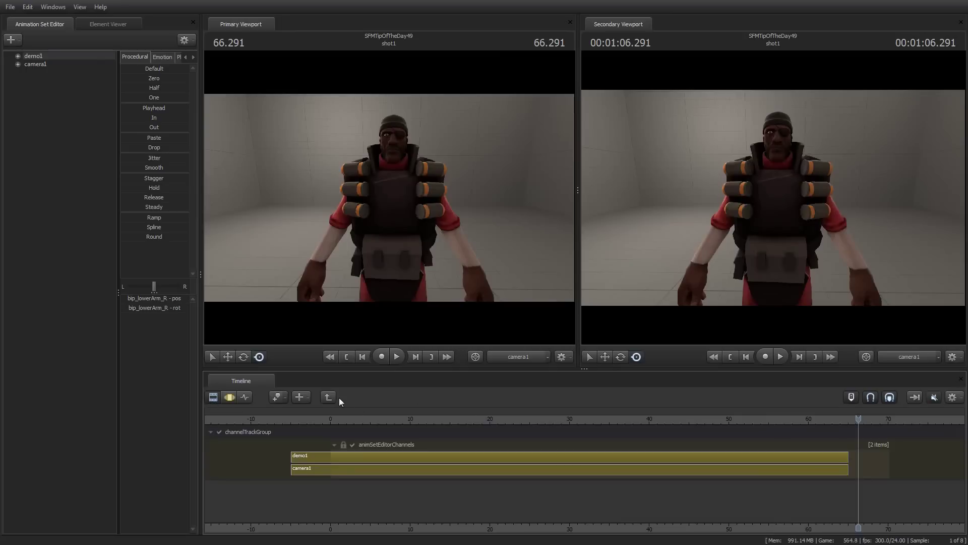
Split shot1 at 63.708 s, inspect the channel clips inside the second part, and undo the split.
{"action": "double_click", "coordinate": [496, 427]}
{"action": "left_click_drag", "start_coordinate": [858, 419], "coordinate": [838, 420]}
{"action": "key", "text": "ctrl+b"}
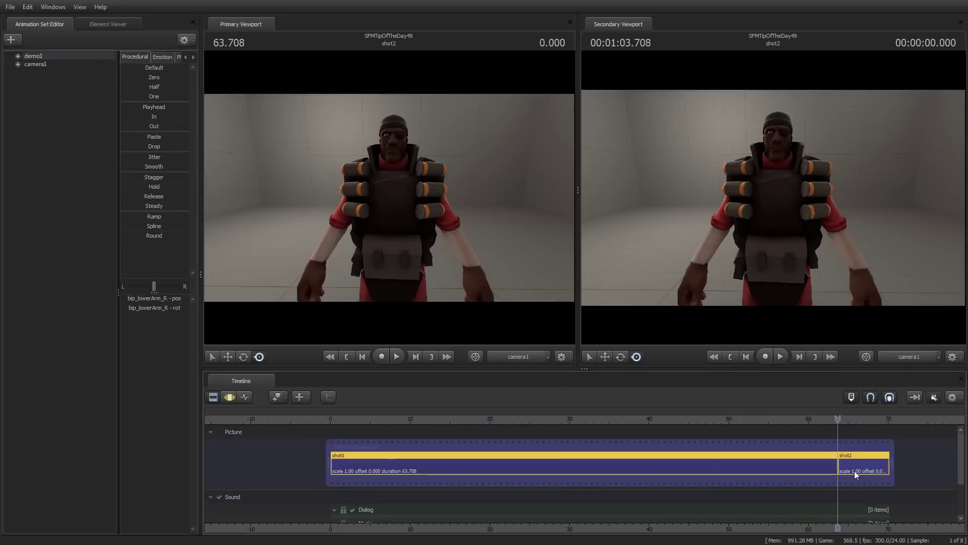
{"action": "left_click", "coordinate": [856, 467]}
{"action": "double_click", "coordinate": [856, 466]}
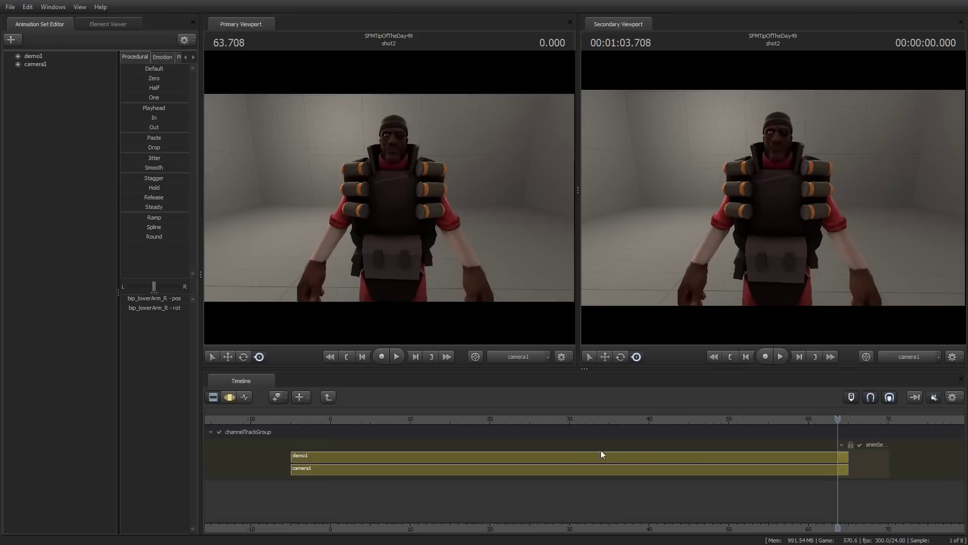
{"action": "scroll", "coordinate": [837, 465], "scroll_direction": "up", "scroll_amount": 2}
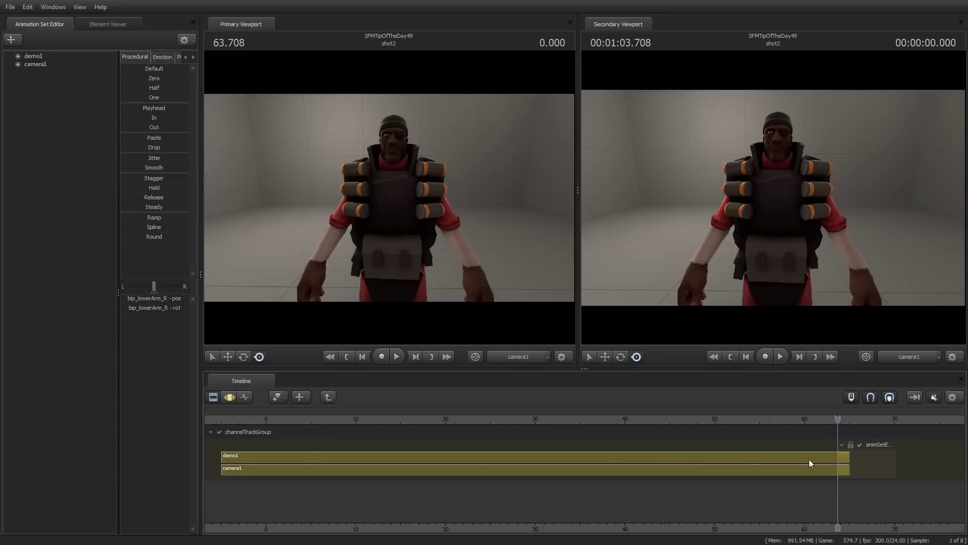
{"action": "left_click", "coordinate": [329, 397]}
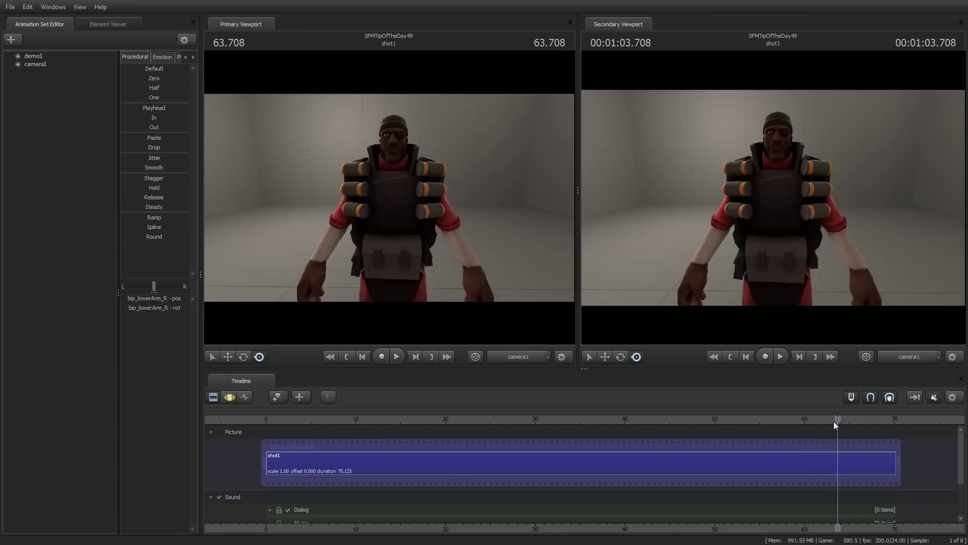
Open shot1's channel tracks and extend the ends of the demo1 and camera1 clips past the shot's end, to about 73 s.
{"action": "left_click", "coordinate": [836, 450]}
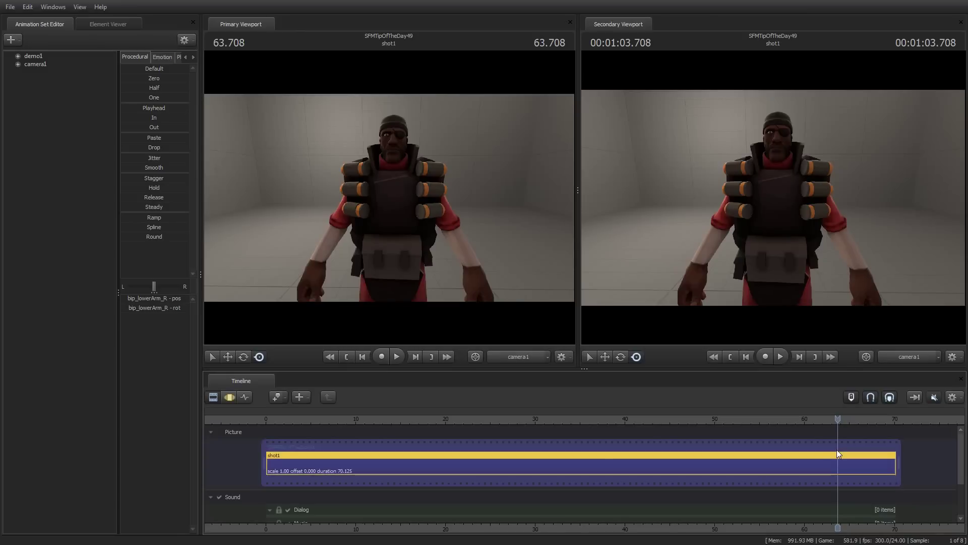
{"action": "double_click", "coordinate": [807, 465]}
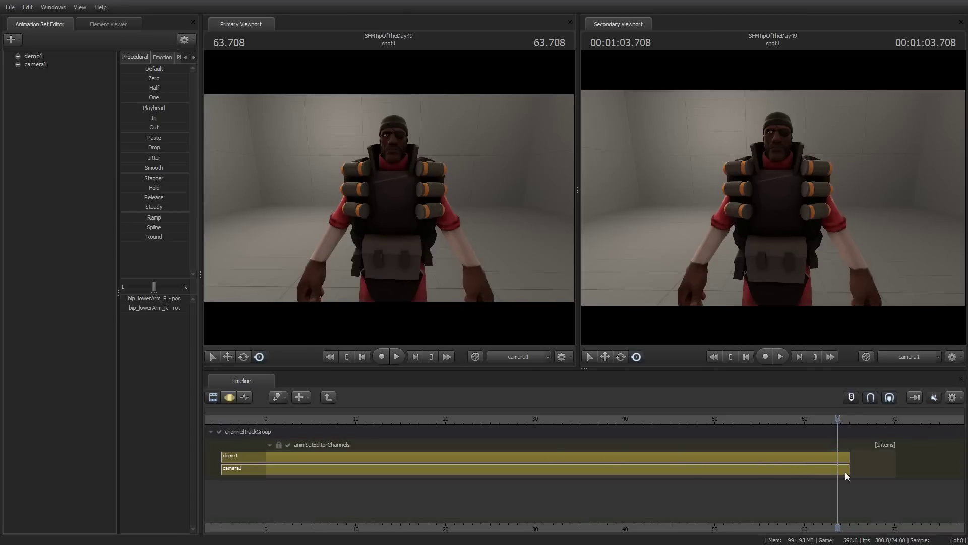
{"action": "mouse_move", "coordinate": [848, 456]}
{"action": "left_mouse_down"}
{"action": "mouse_move", "coordinate": [899, 457]}
{"action": "mouse_move", "coordinate": [850, 470]}
{"action": "mouse_move", "coordinate": [883, 469]}
{"action": "left_mouse_up"}
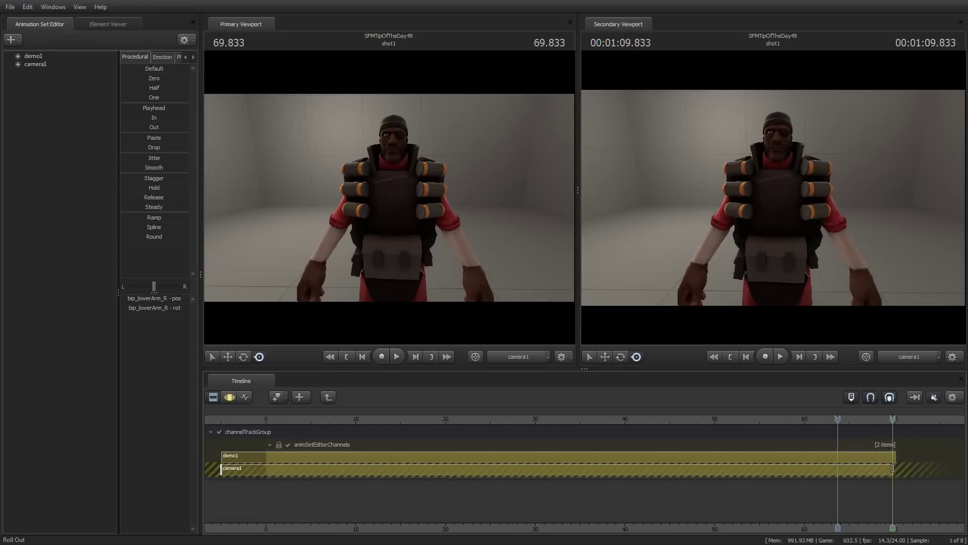
{"action": "left_click_drag", "start_coordinate": [893, 468], "coordinate": [916, 471]}
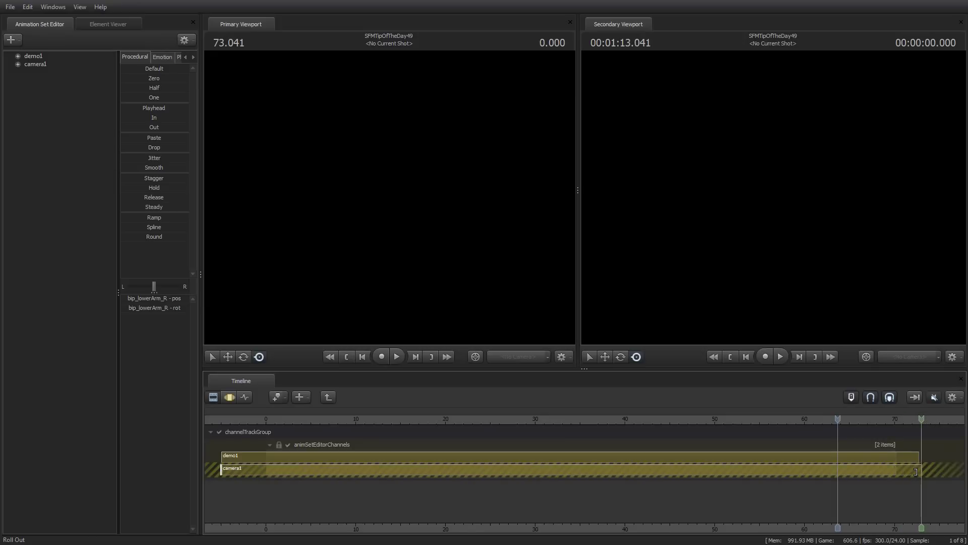
In the Motion Editor, limit the time selection to everything after about 60.5 s, and move the playhead to 50.541 s.
{"action": "left_click", "coordinate": [226, 397]}
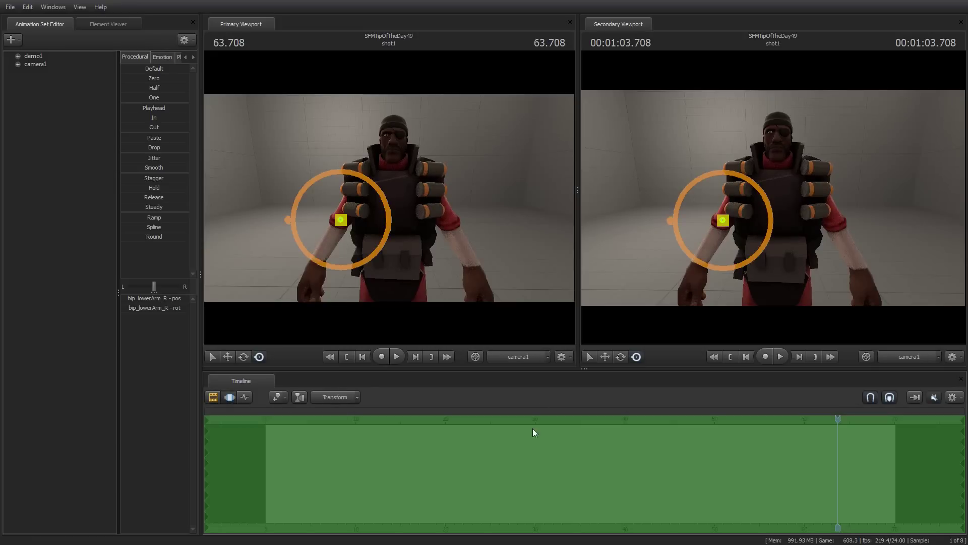
{"action": "left_click_drag", "start_coordinate": [205, 439], "coordinate": [811, 461]}
{"action": "left_click_drag", "start_coordinate": [837, 419], "coordinate": [719, 417]}
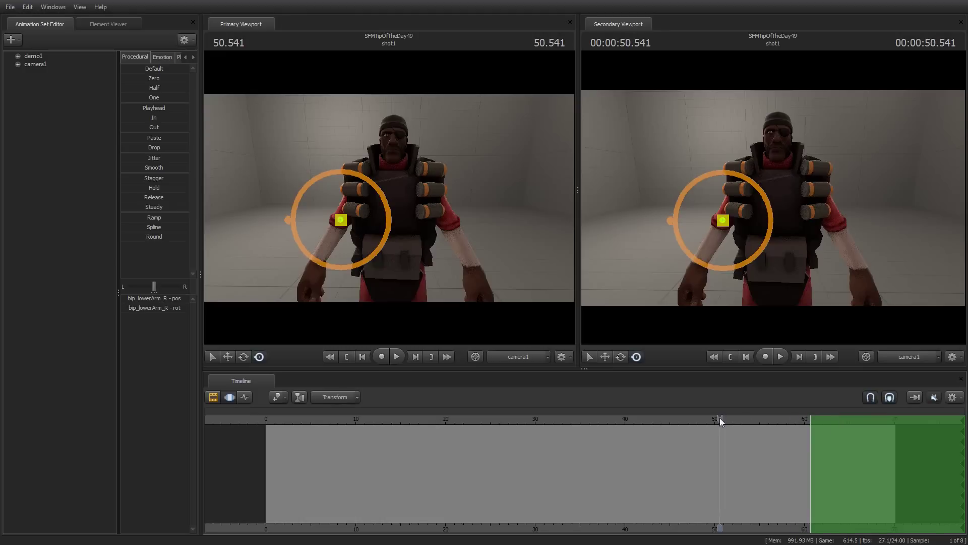
Record a live view move for camera1 in the primary viewport during playback, from about 61 s past the shot's end.
{"action": "left_click", "coordinate": [35, 64]}
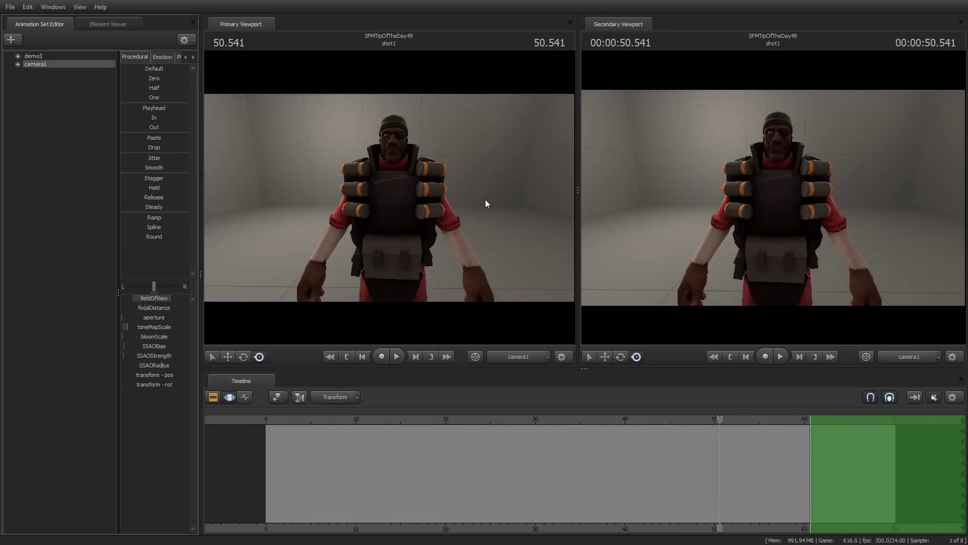
{"action": "key", "text": "space"}
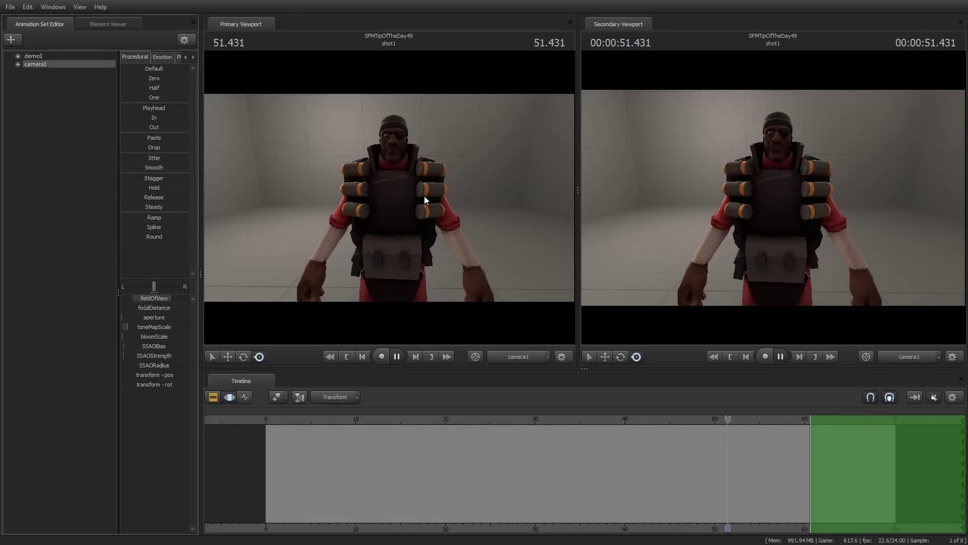
{"action": "left_click", "coordinate": [782, 419]}
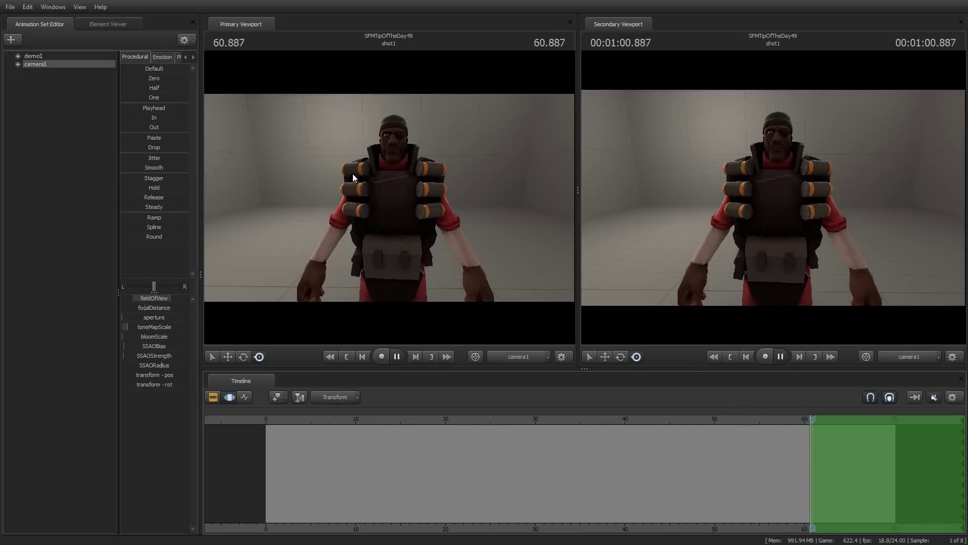
{"action": "left_click_drag", "start_coordinate": [344, 168], "coordinate": [603, 178]}
{"action": "left_click_drag", "start_coordinate": [389, 197], "coordinate": [396, 197]}
{"action": "key", "text": "space"}
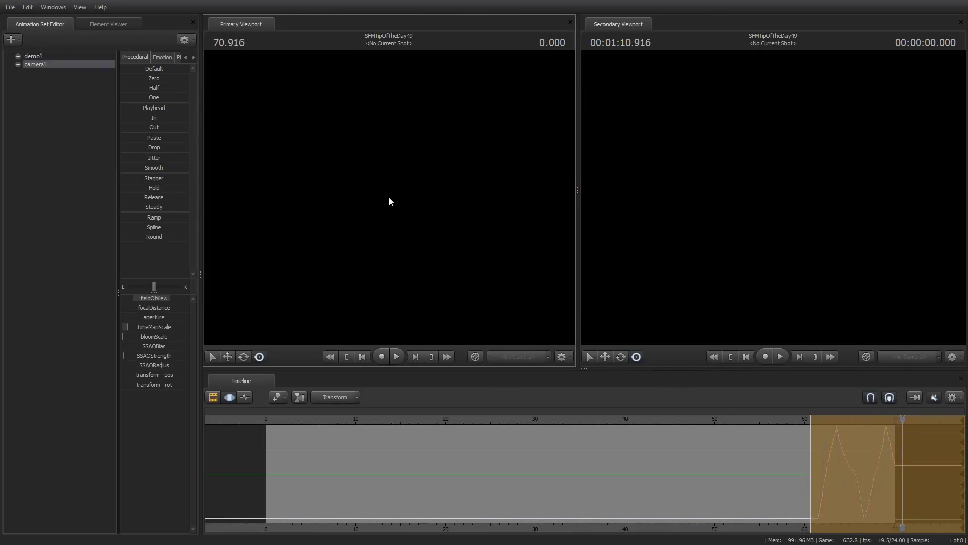
Play back the recorded camera1 movement from about 60 s, and undo it.
{"action": "left_click", "coordinate": [803, 419]}
{"action": "key", "text": "space"}
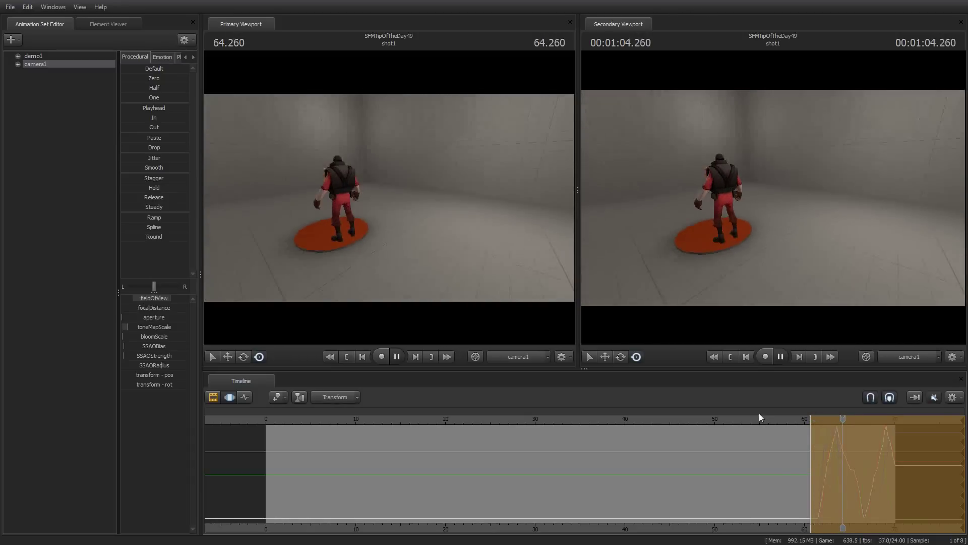
{"action": "key", "text": "space"}
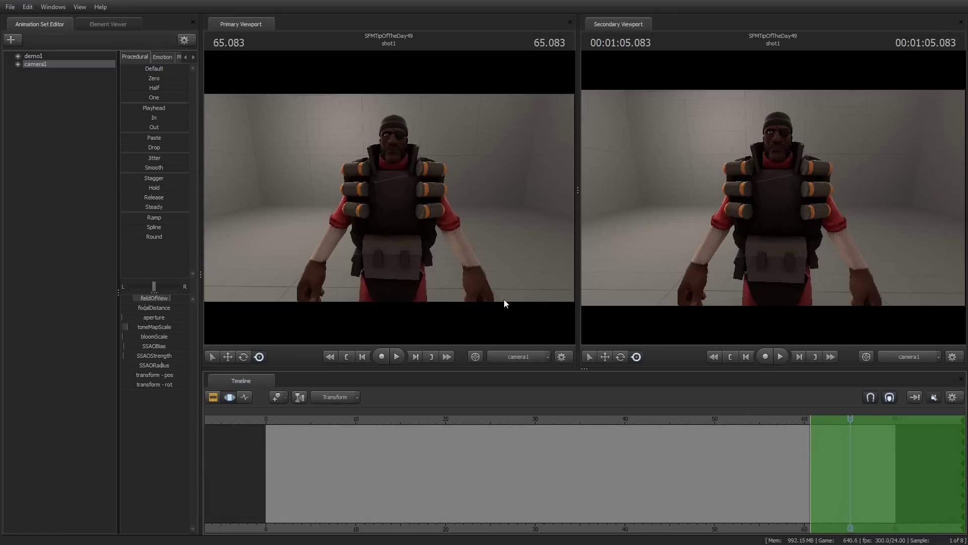
Rotate bip_lowerArm_R outward at 65.083 s within the time selection after about 60.5 s.
{"action": "left_click", "coordinate": [716, 234], "text": "ctrl"}
{"action": "left_click_drag", "start_coordinate": [714, 243], "coordinate": [728, 211]}
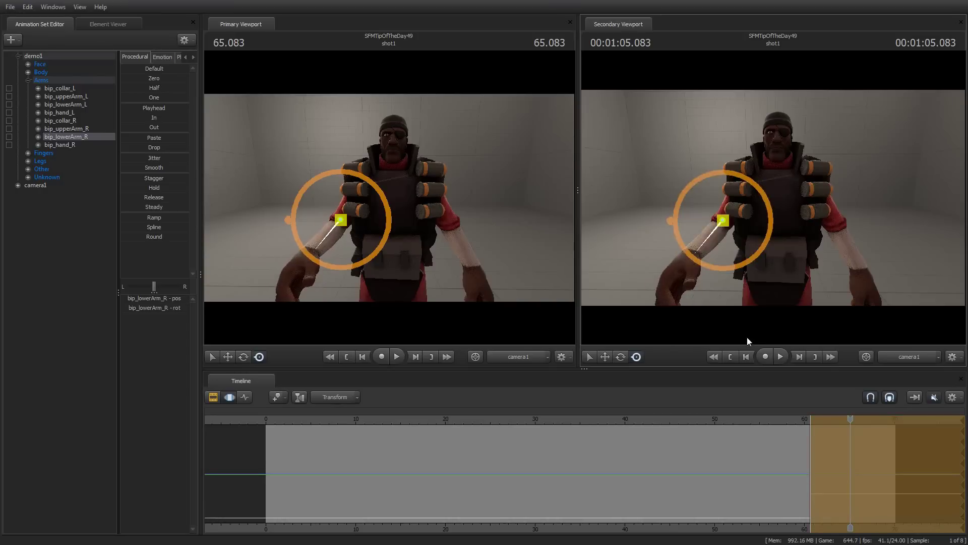
Undo the last bip_lowerArm_R rotation, and return to the shot level in the Clip Editor with the demo1 animation set collapsed.
{"action": "key", "text": "ctrl+z"}
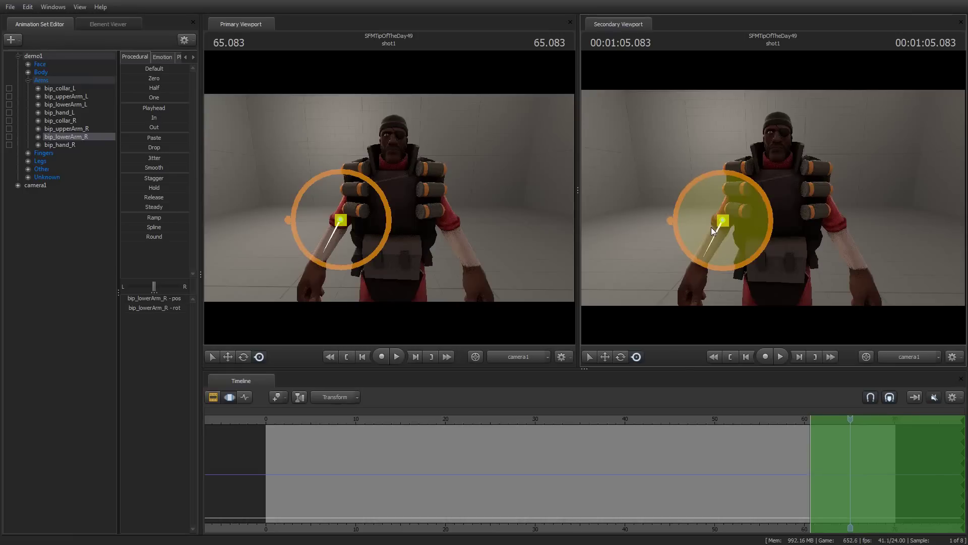
{"action": "left_click", "coordinate": [214, 397]}
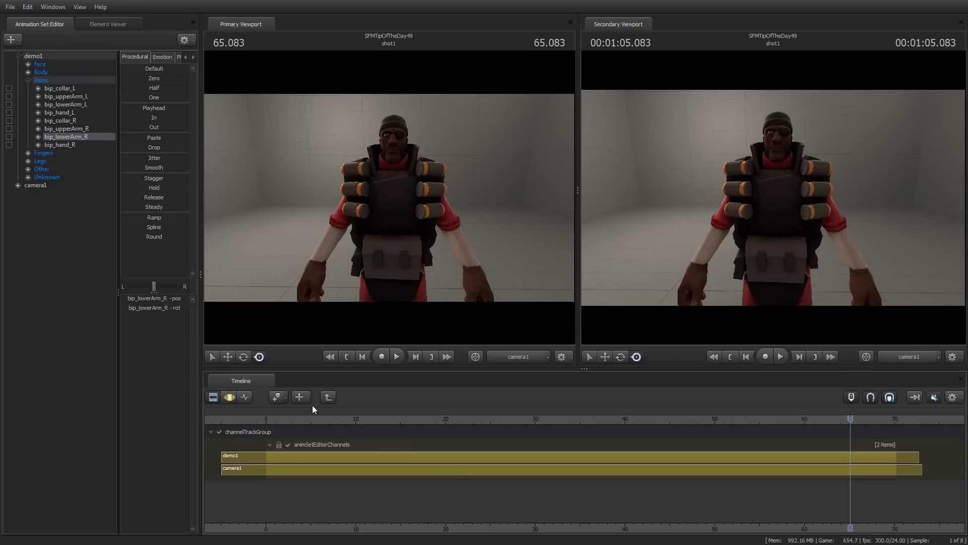
{"action": "left_click", "coordinate": [328, 397]}
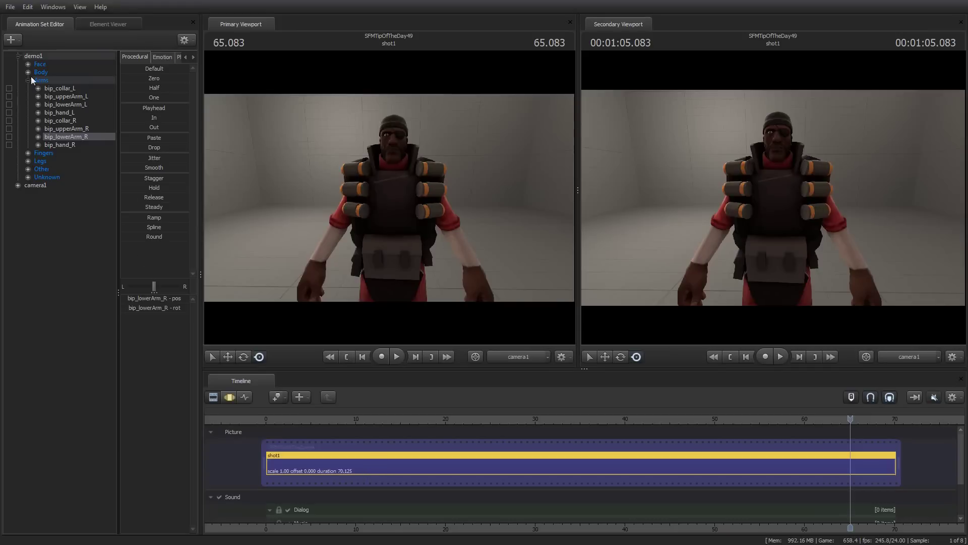
{"action": "left_click", "coordinate": [18, 55]}
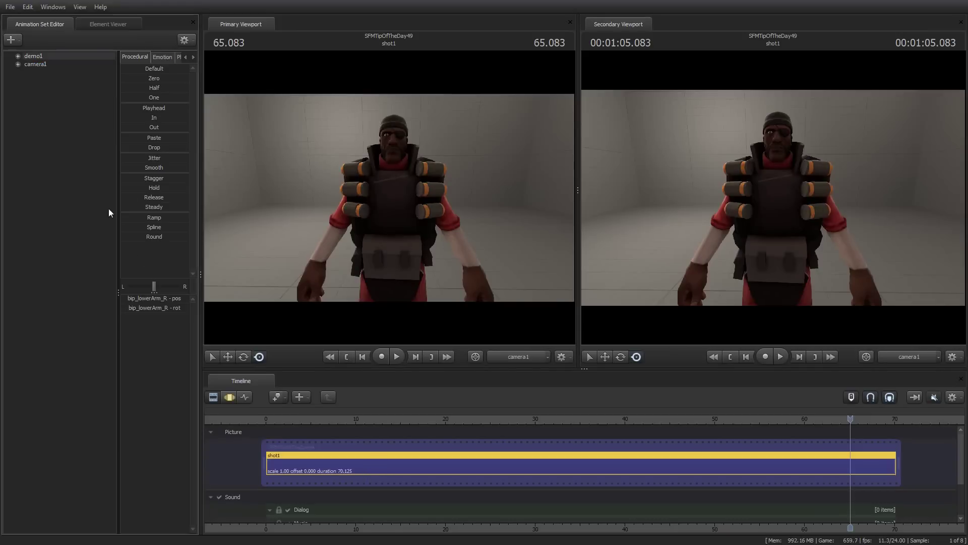
Inspect the demo1 and camera1 channel clips inside shot1 by selecting each in turn, and return to the shot level.
{"action": "left_click", "coordinate": [372, 470]}
{"action": "double_click", "coordinate": [373, 470]}
{"action": "left_click", "coordinate": [343, 461]}
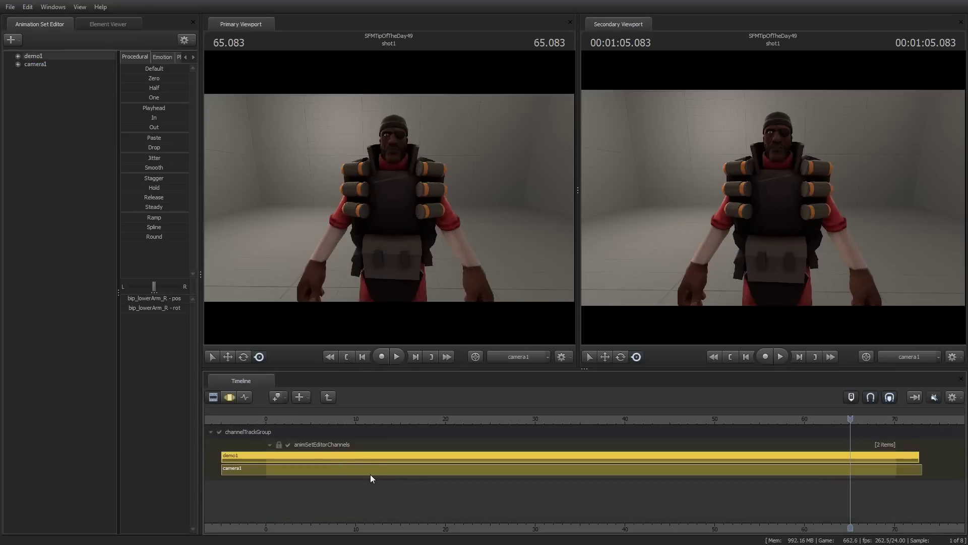
{"action": "left_click", "coordinate": [370, 473]}
{"action": "left_click", "coordinate": [361, 454]}
{"action": "left_click", "coordinate": [354, 466]}
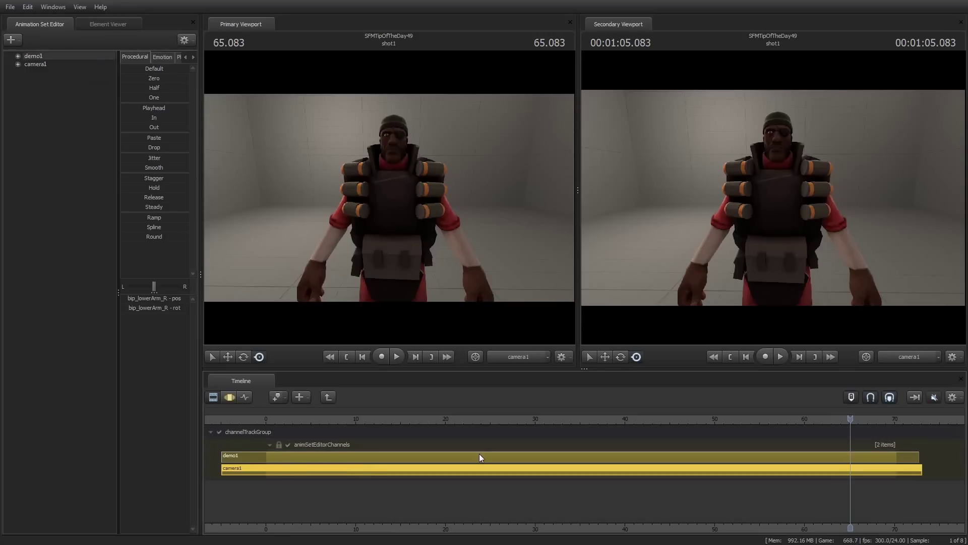
{"action": "left_click", "coordinate": [343, 458]}
{"action": "left_click", "coordinate": [337, 468]}
{"action": "left_click", "coordinate": [329, 397]}
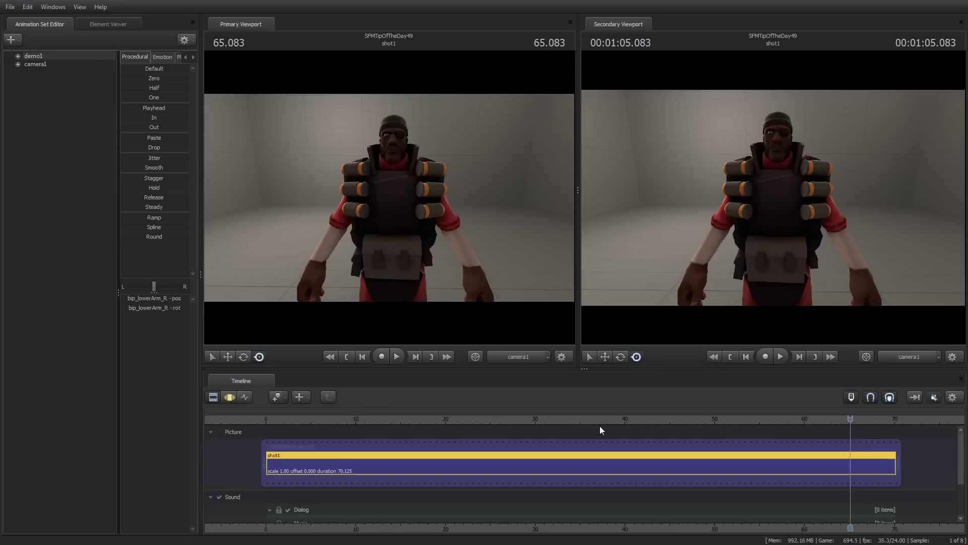